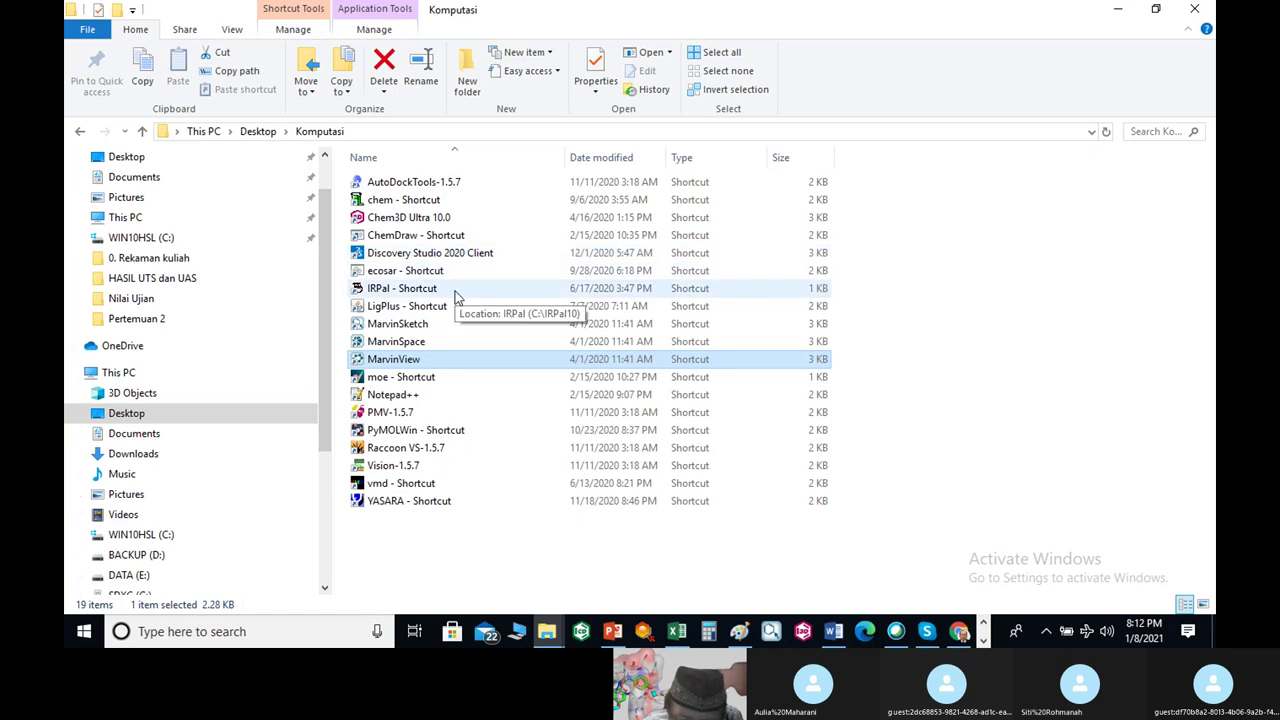
Launch LigPlot+ from the Komputasi folder and start browsing for a local PDB file to open
{"action": "double_click", "coordinate": [436, 312]}
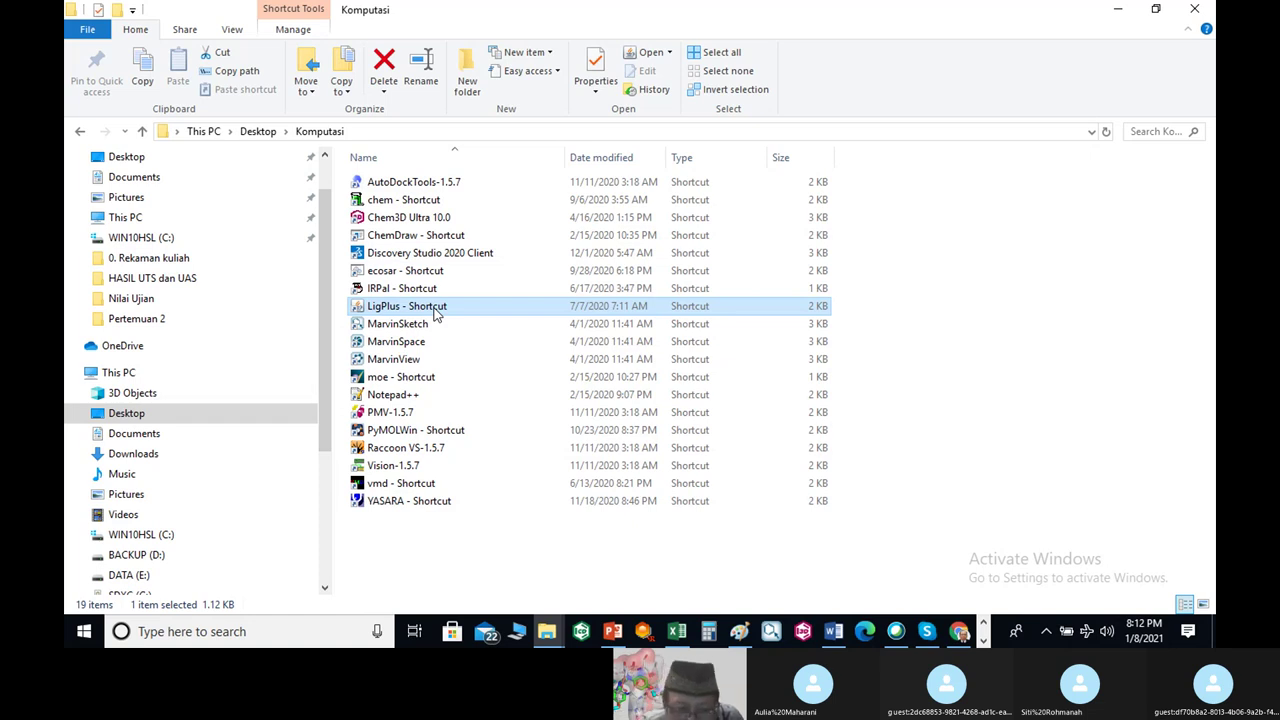
{"action": "double_click", "coordinate": [436, 313]}
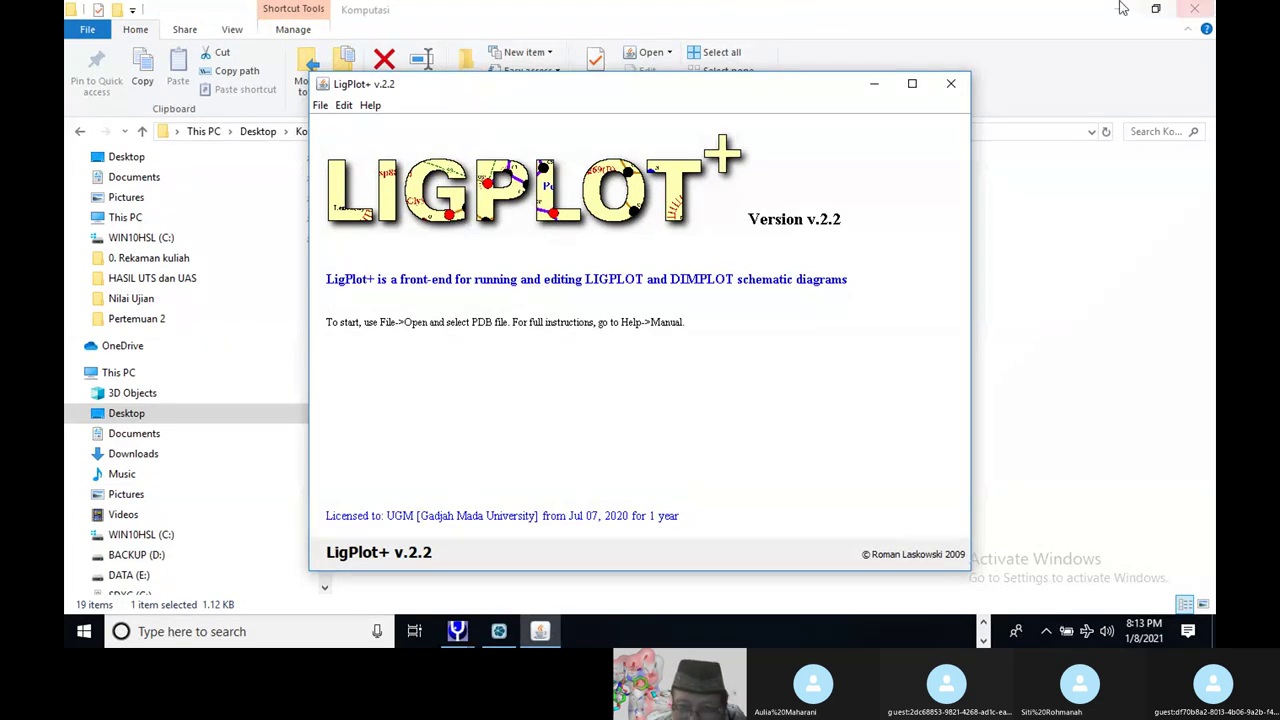
{"action": "left_click", "coordinate": [320, 106]}
{"action": "mouse_move", "coordinate": [360, 125]}
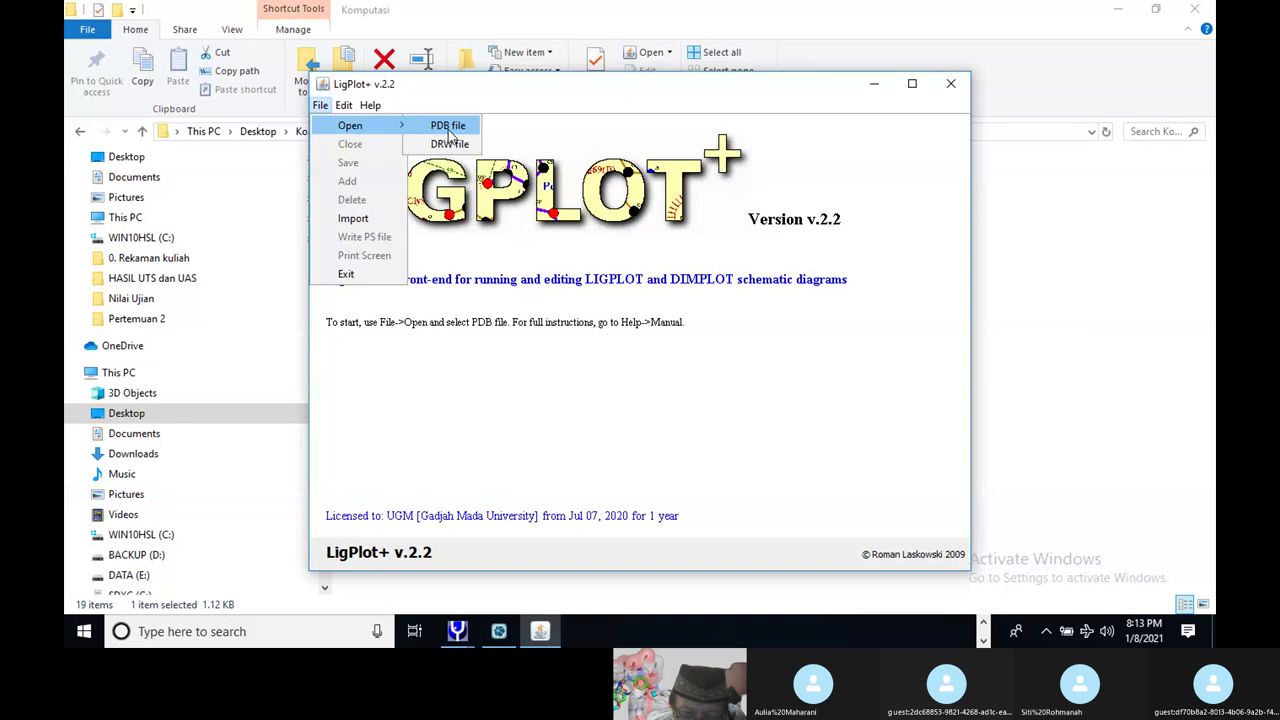
{"action": "left_click", "coordinate": [448, 128]}
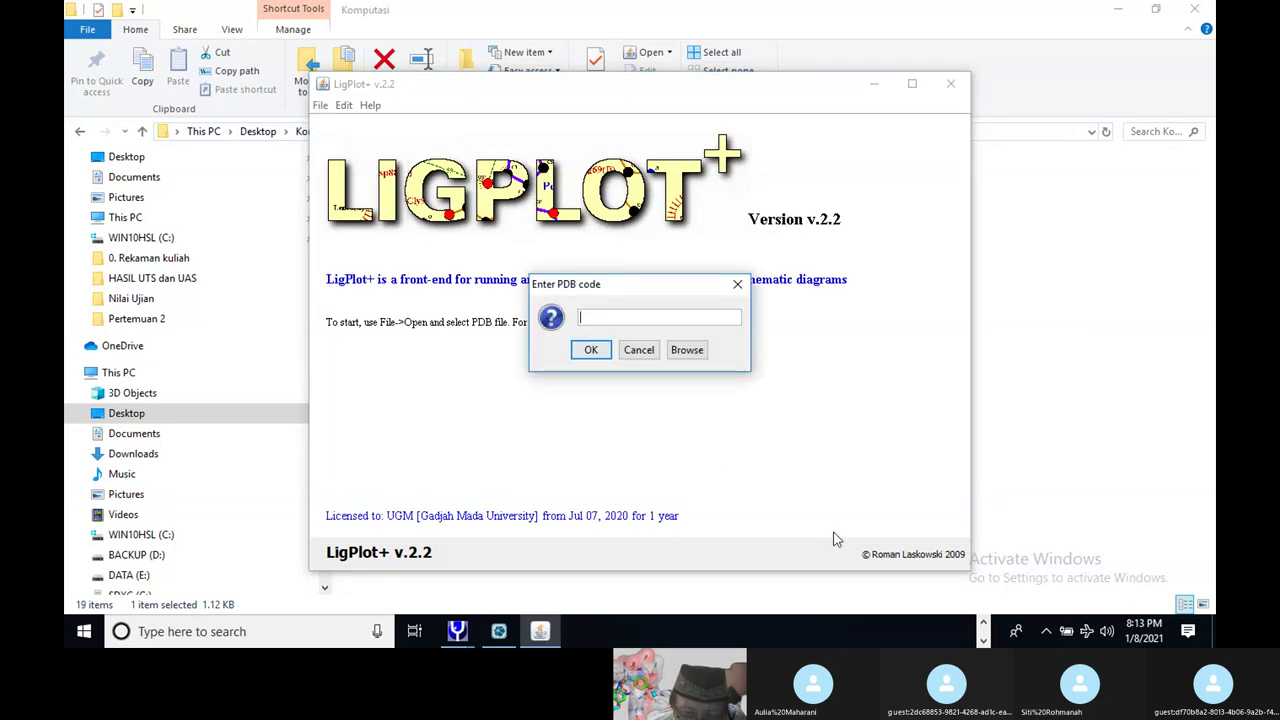
{"action": "left_click", "coordinate": [684, 351]}
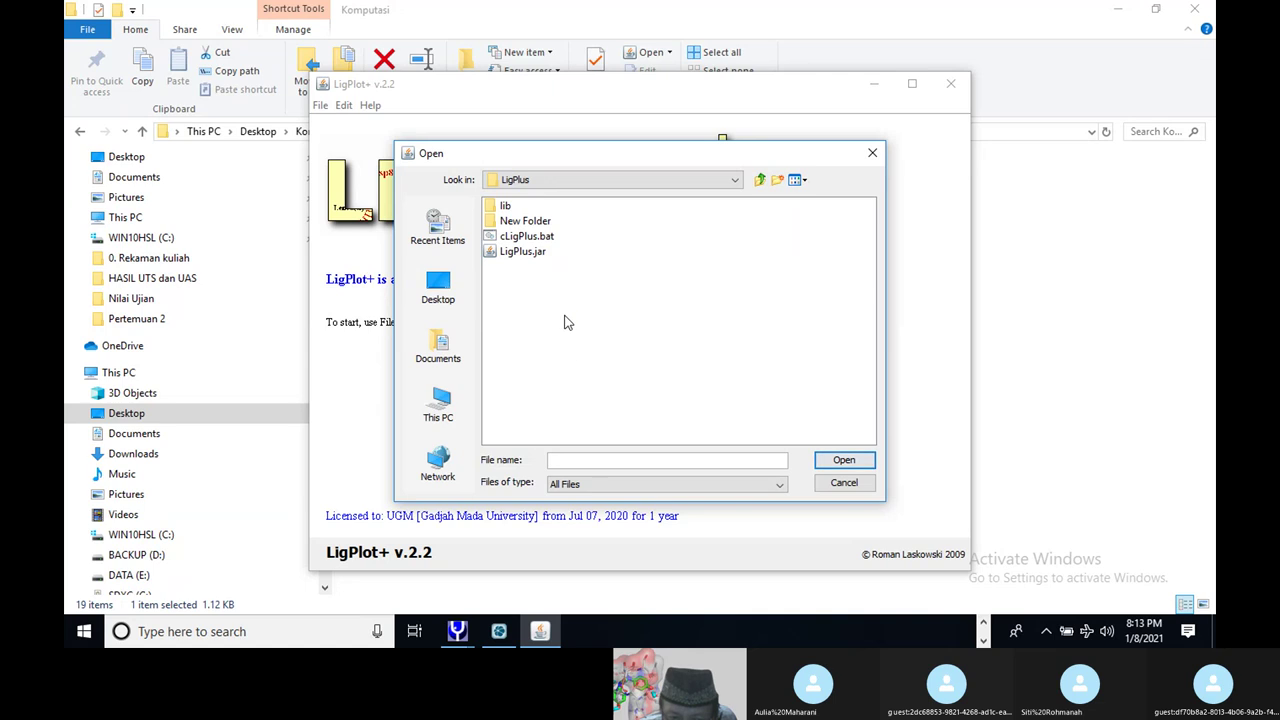
{"action": "left_click", "coordinate": [450, 418]}
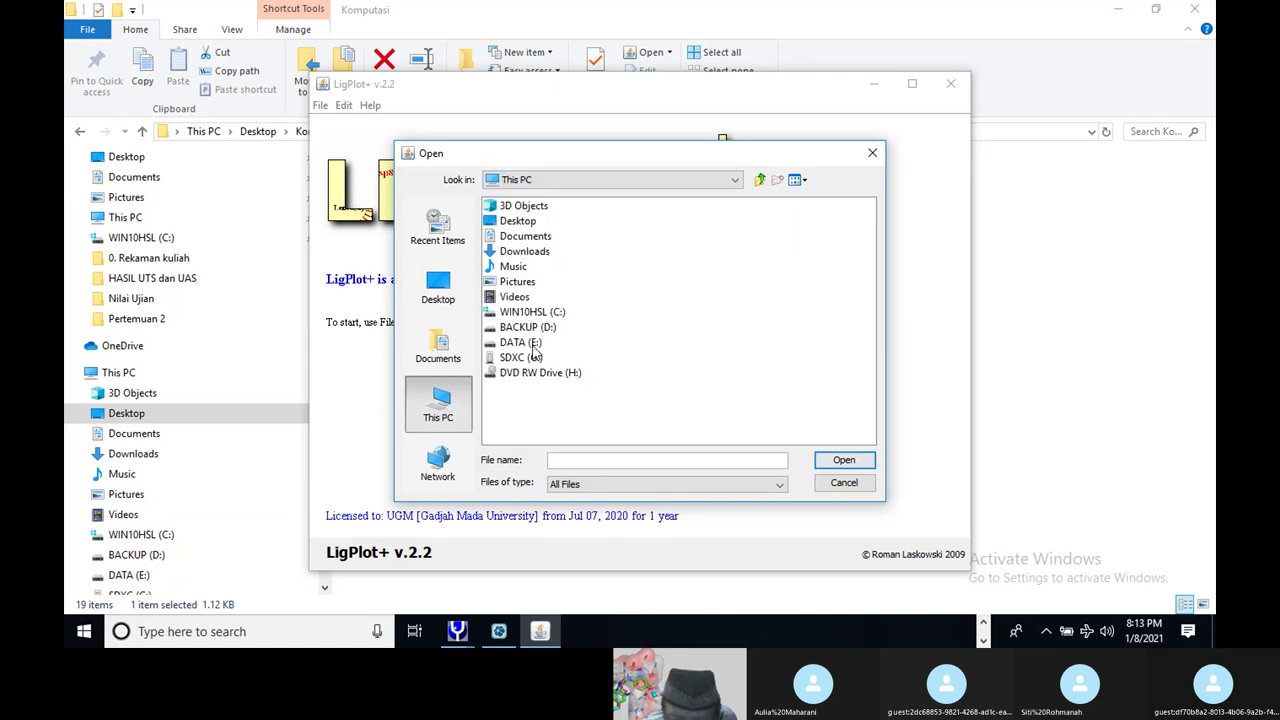
{"action": "left_click", "coordinate": [520, 342]}
{"action": "double_click", "coordinate": [520, 342]}
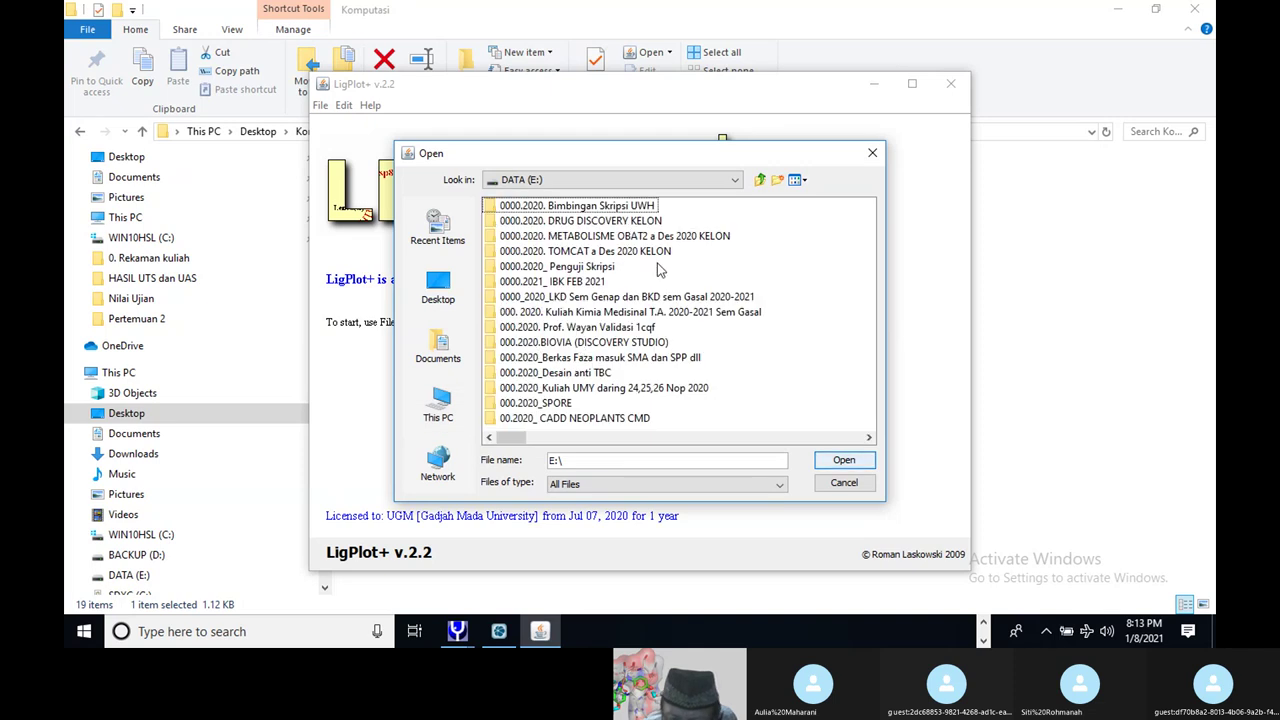
{"action": "double_click", "coordinate": [648, 222]}
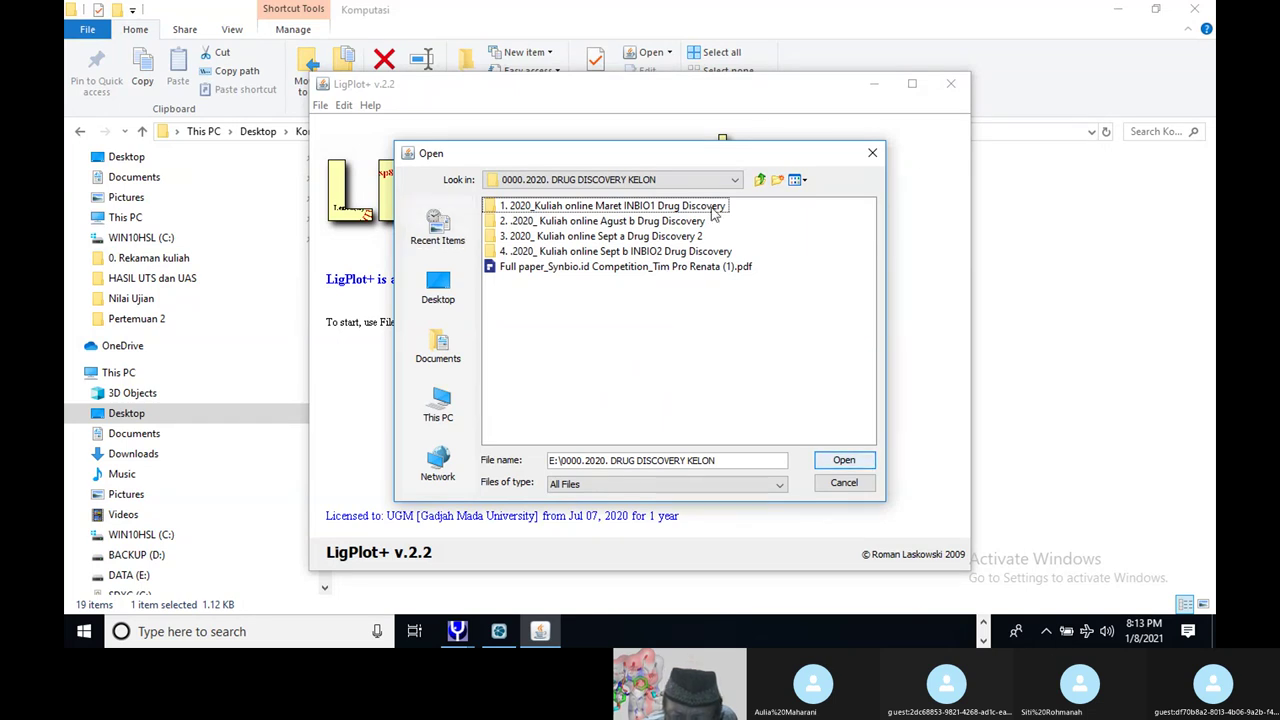
{"action": "left_click", "coordinate": [761, 180]}
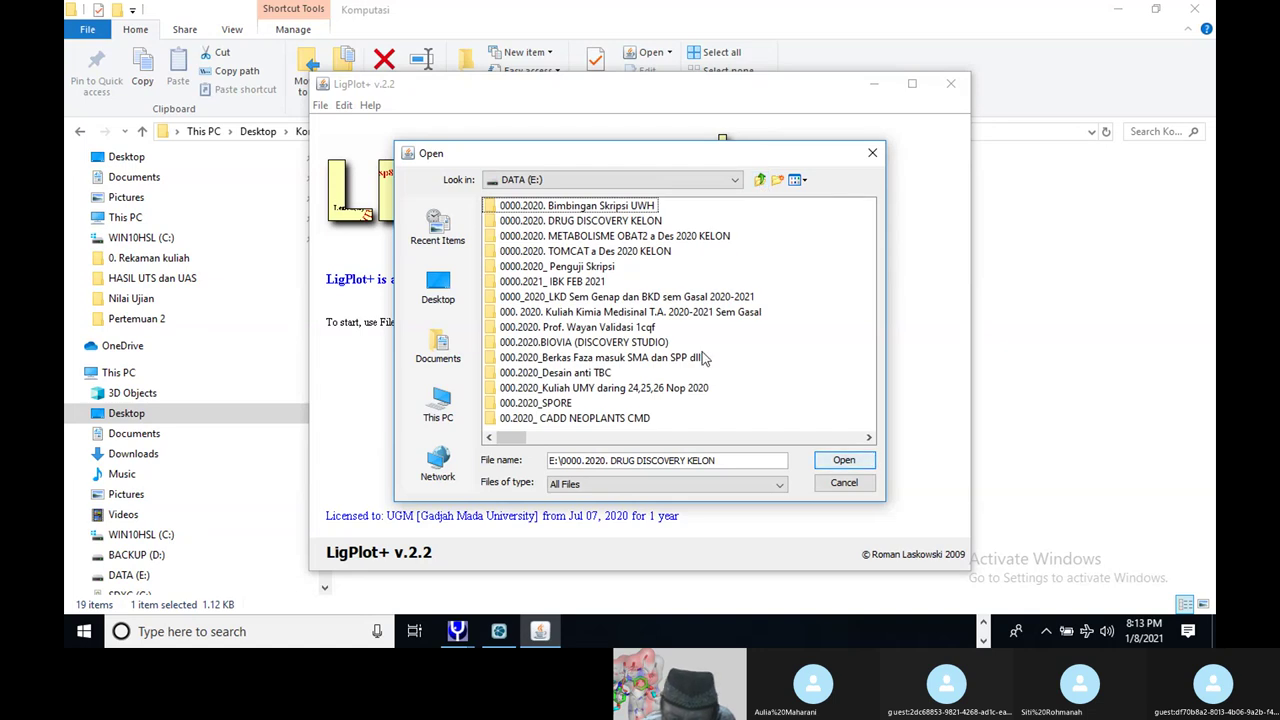
{"action": "left_click", "coordinate": [761, 180]}
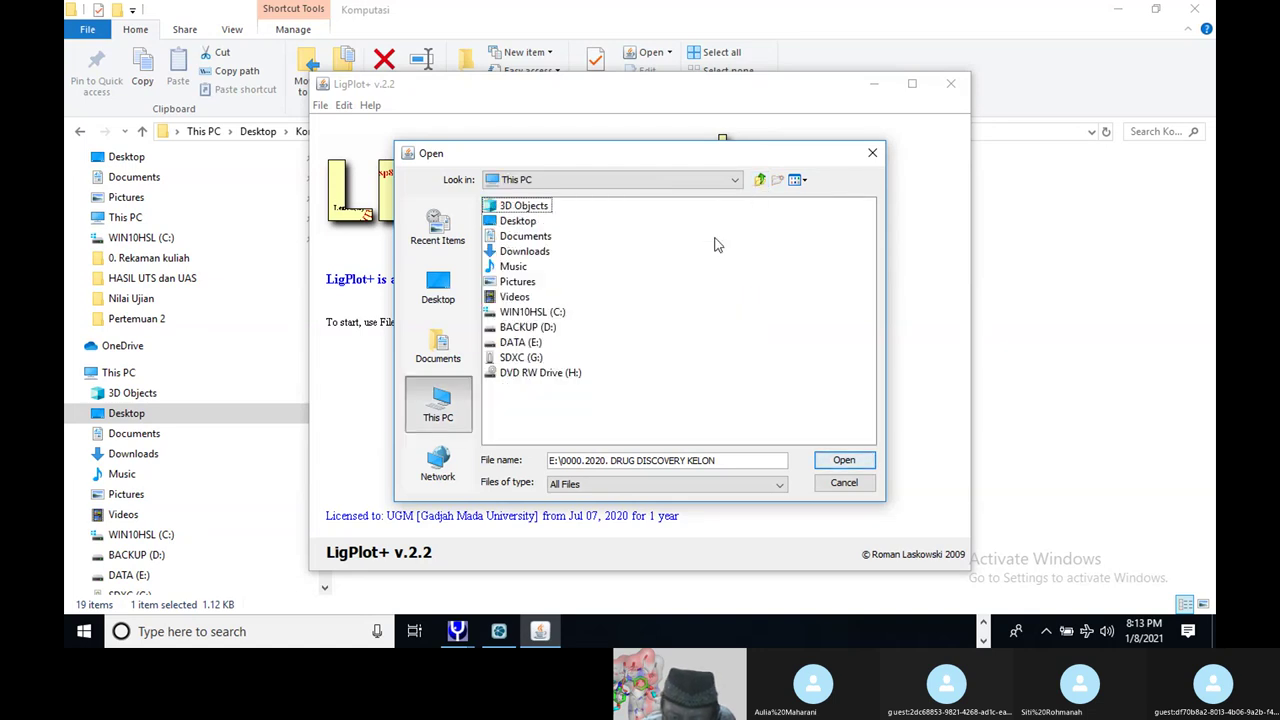
{"action": "double_click", "coordinate": [530, 328]}
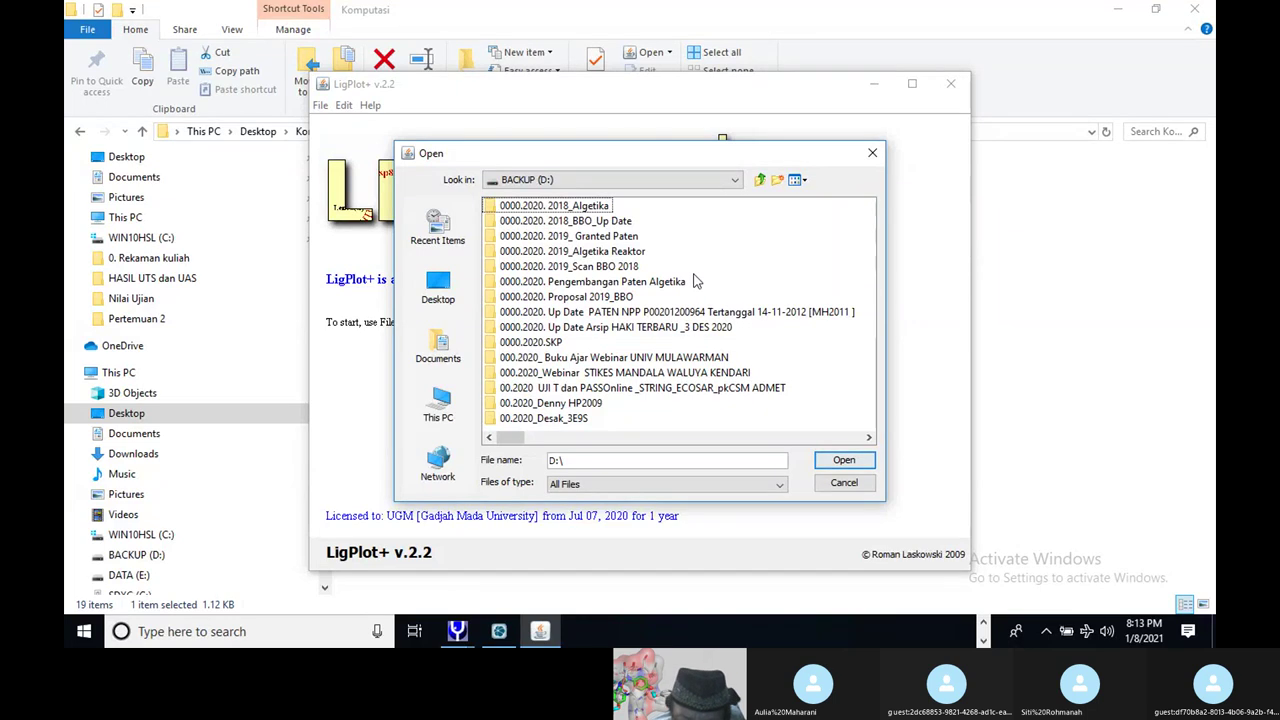
Browse to the folder G:\ALZEIMER\00.2020_ALZEIMER b Nop 2020\Pertemuan 4\Visualisasi Obat Alzeimer LIGMOL
{"action": "left_click", "coordinate": [447, 413]}
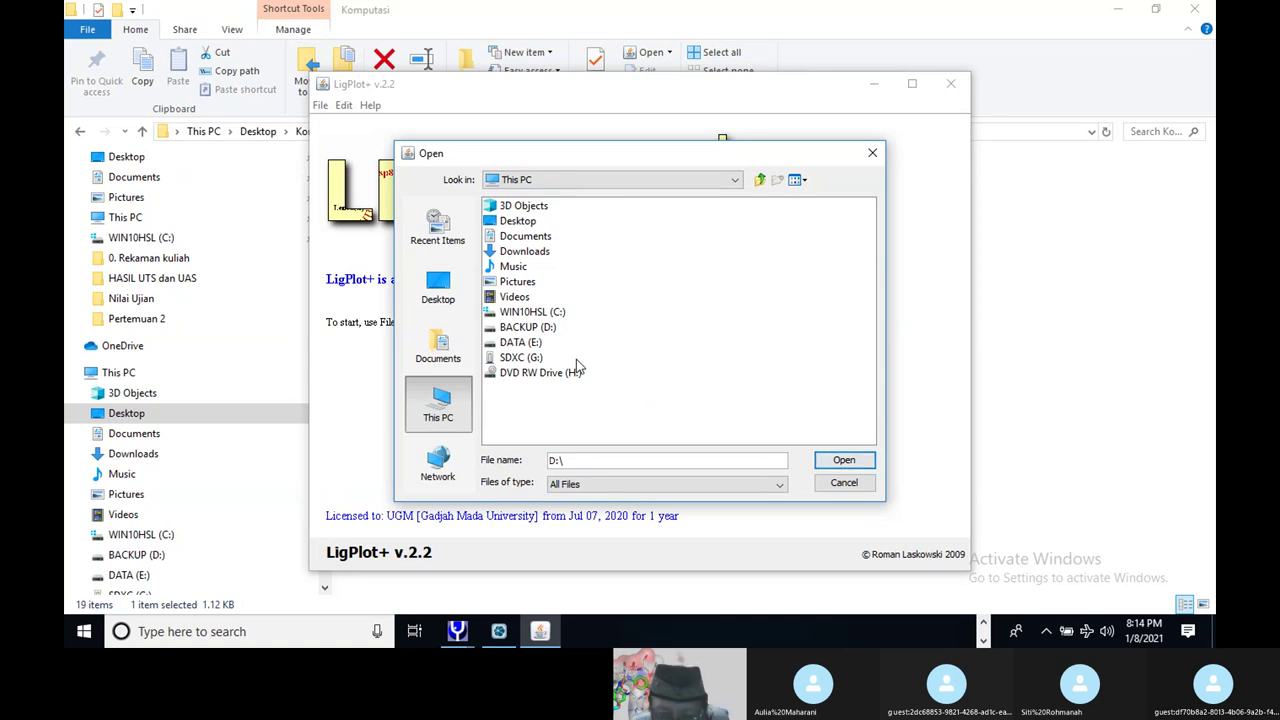
{"action": "double_click", "coordinate": [513, 363]}
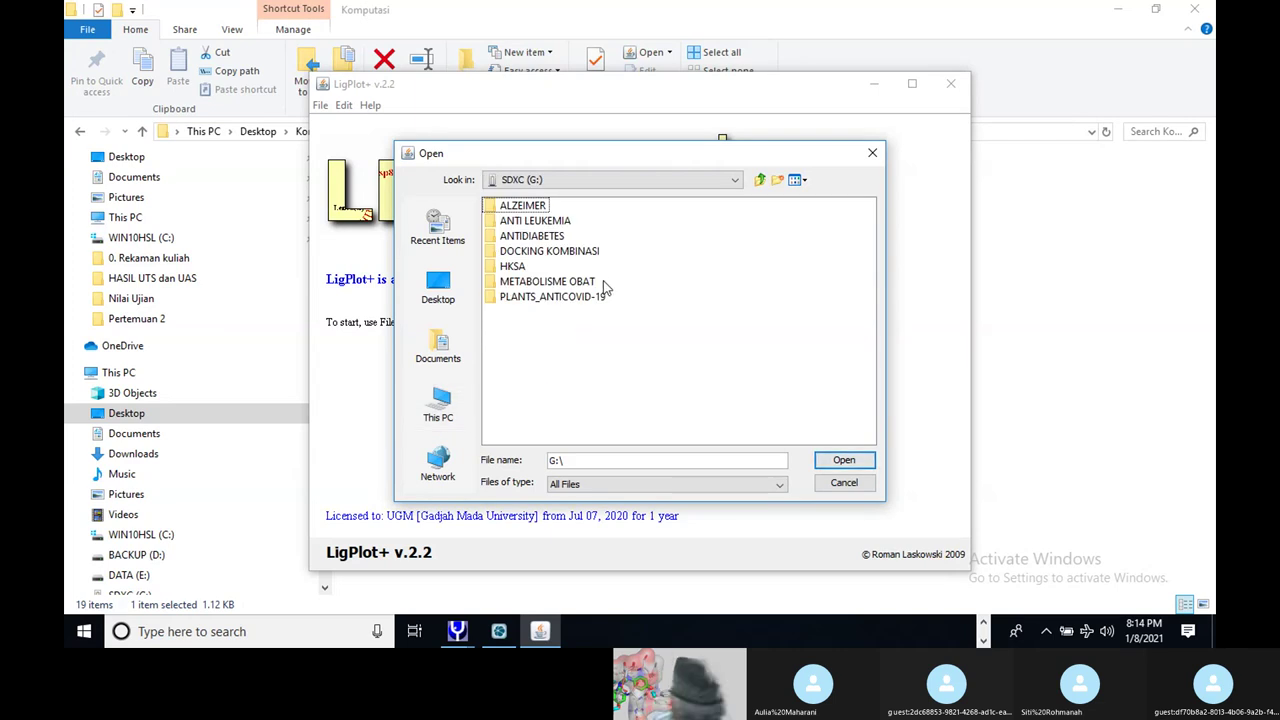
{"action": "left_click", "coordinate": [537, 206]}
{"action": "double_click", "coordinate": [537, 206]}
{"action": "double_click", "coordinate": [537, 206]}
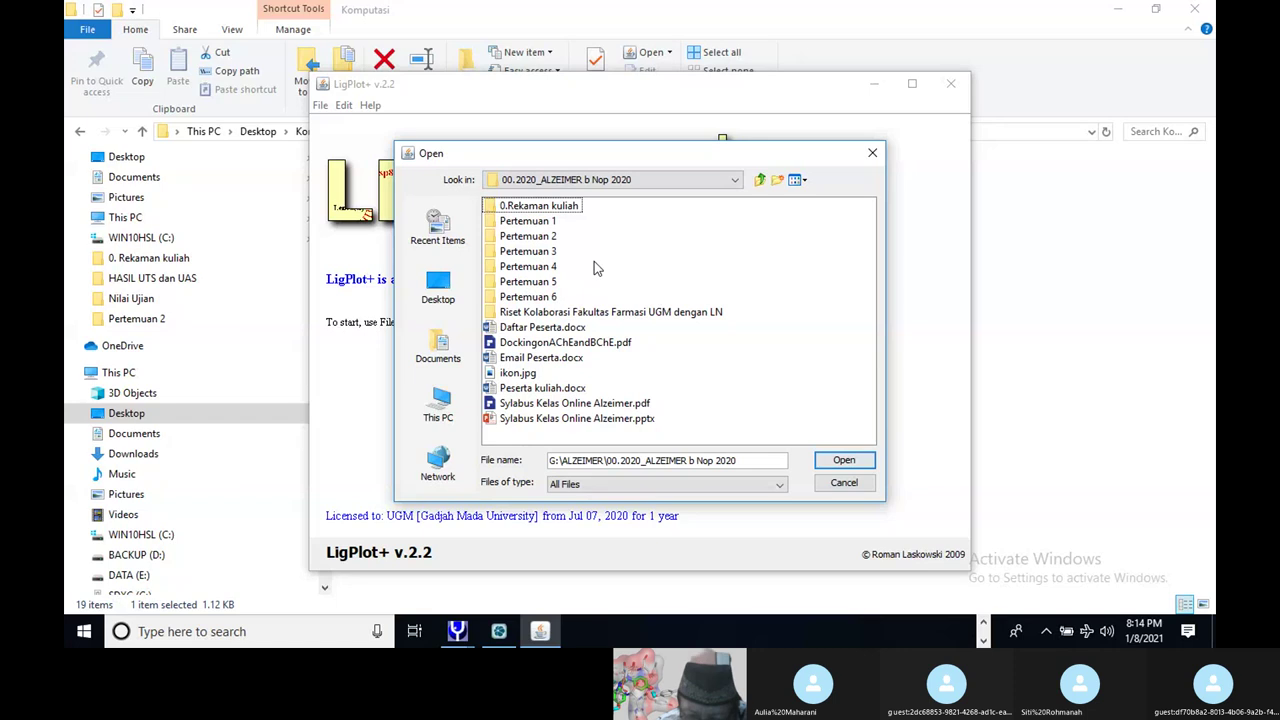
{"action": "double_click", "coordinate": [519, 266]}
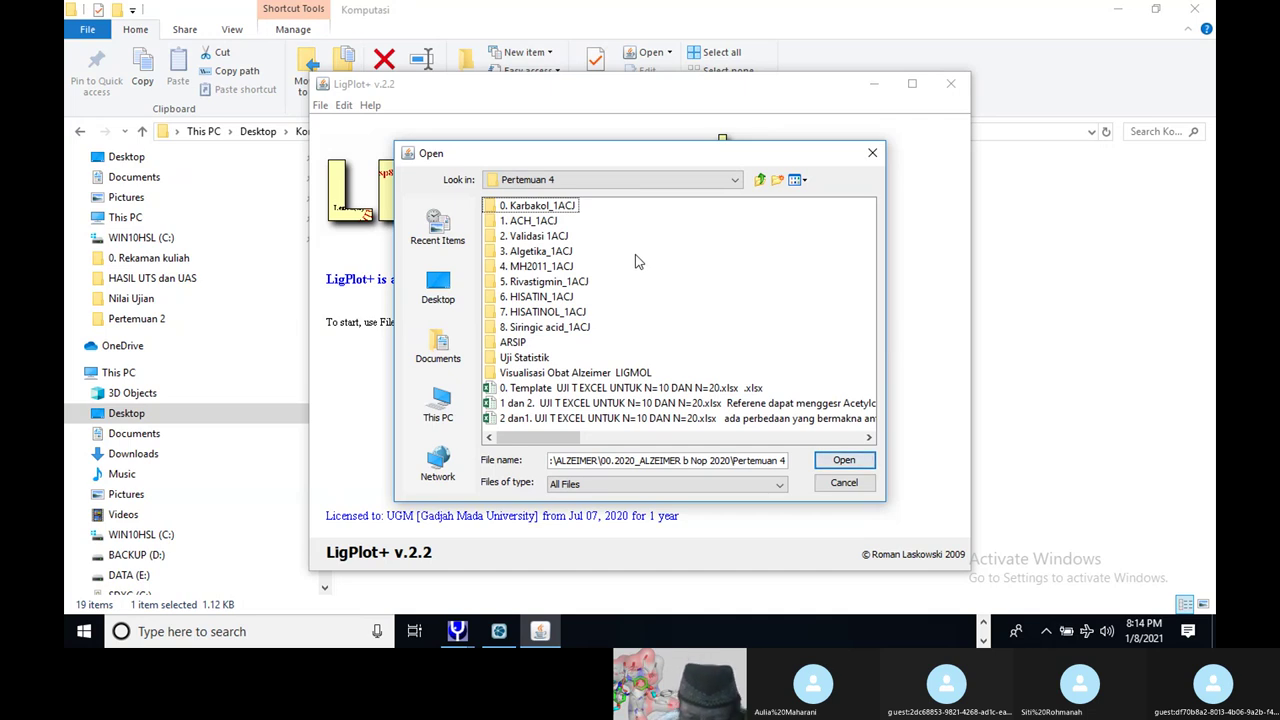
{"action": "left_click", "coordinate": [581, 373]}
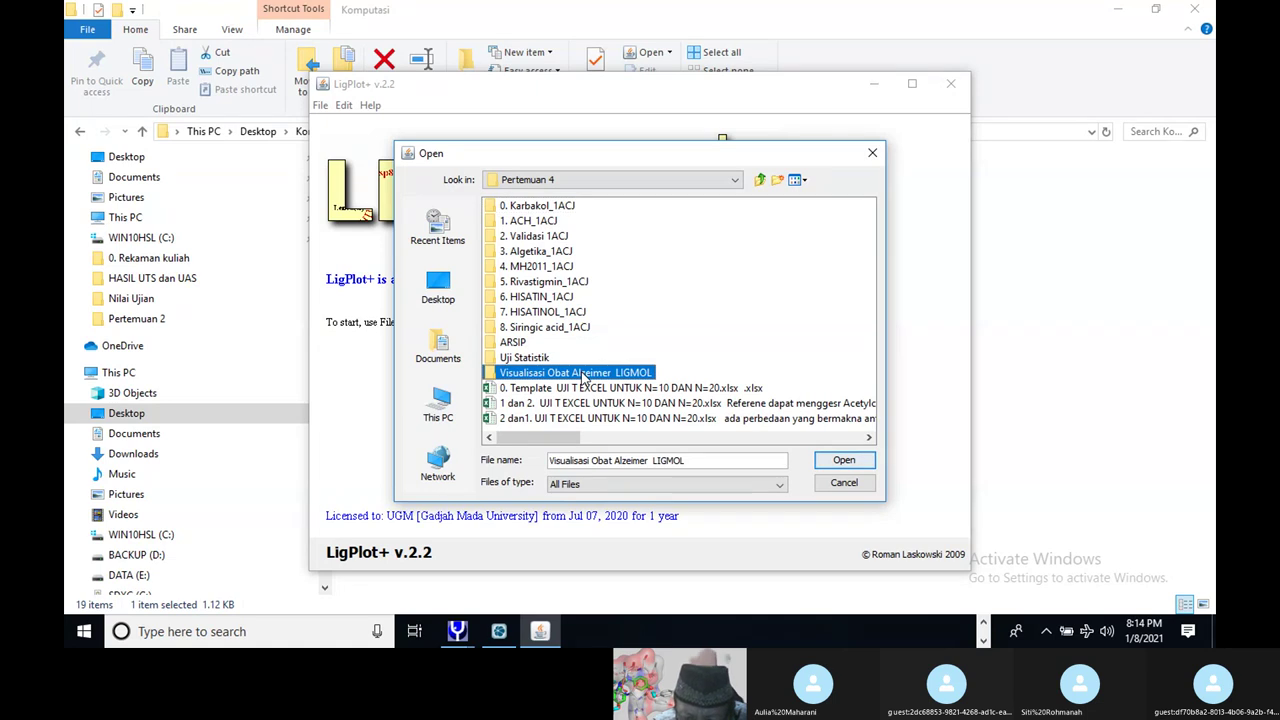
{"action": "double_click", "coordinate": [581, 373]}
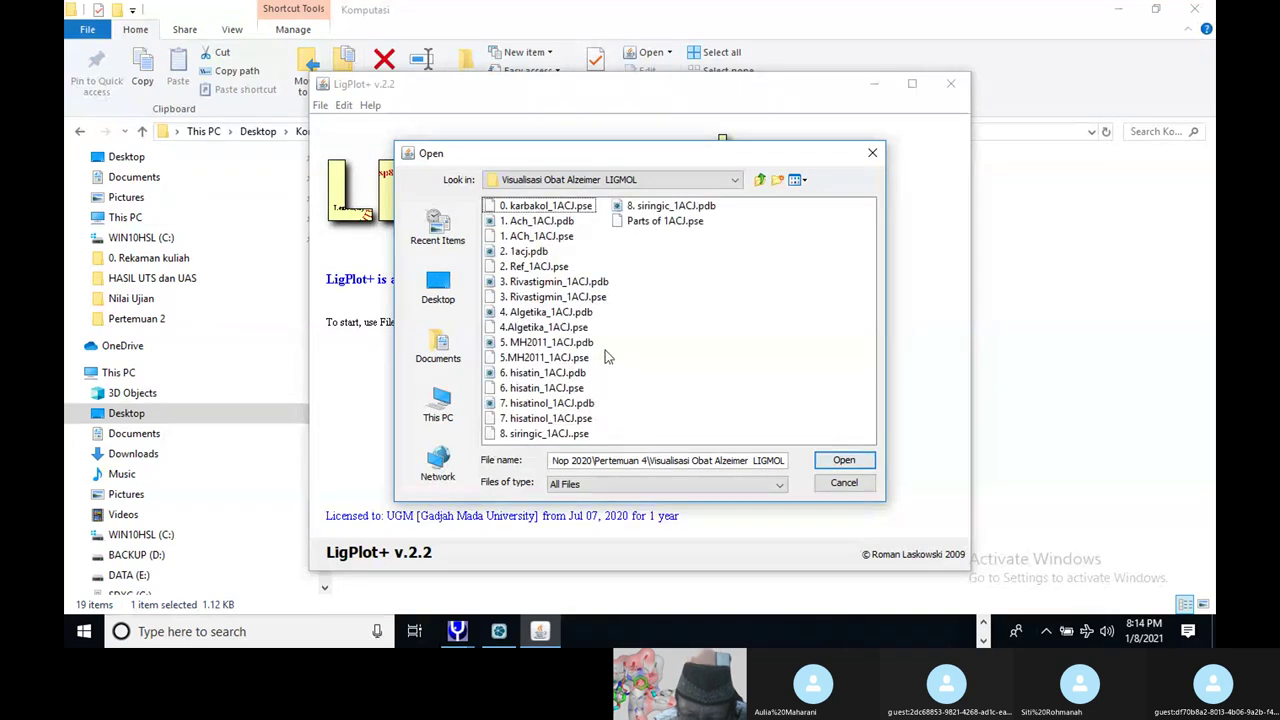
Load the file 4. Algetika_1ACJ.pdb and run LIGPLOT on the ligand UNK 1(A)
{"action": "left_click", "coordinate": [574, 314]}
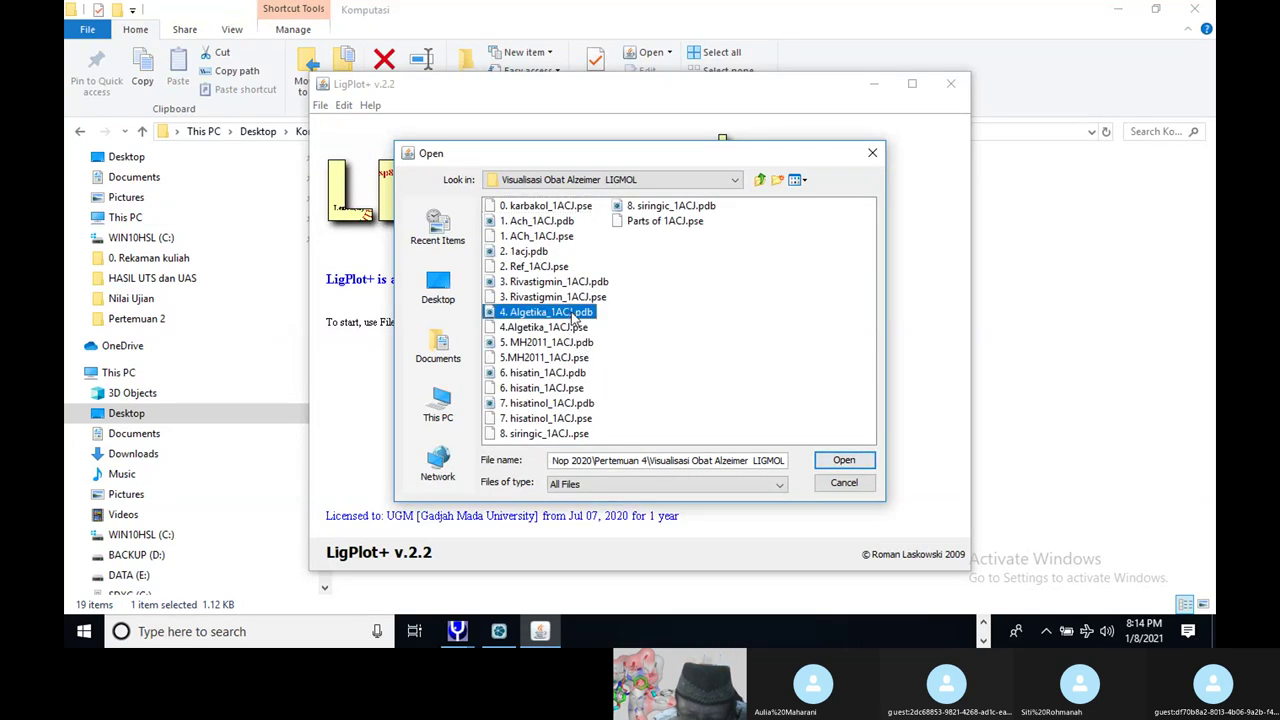
{"action": "left_click", "coordinate": [824, 464]}
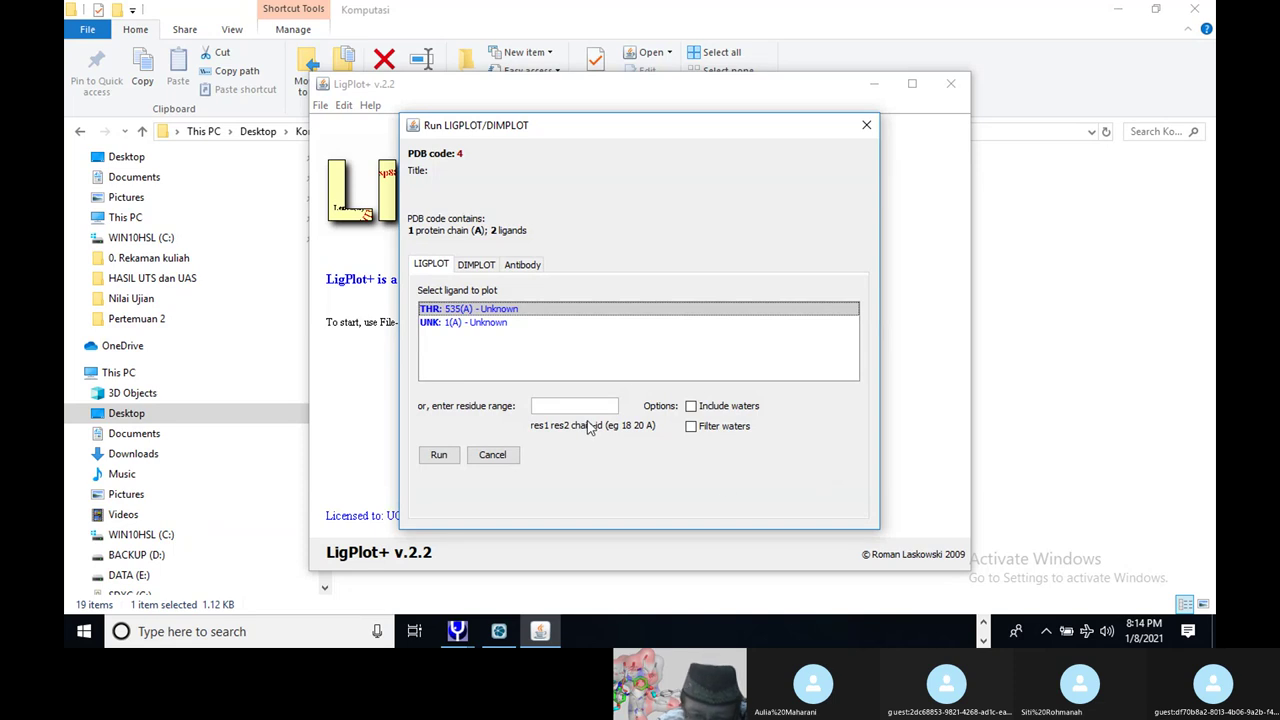
{"action": "left_click", "coordinate": [445, 325]}
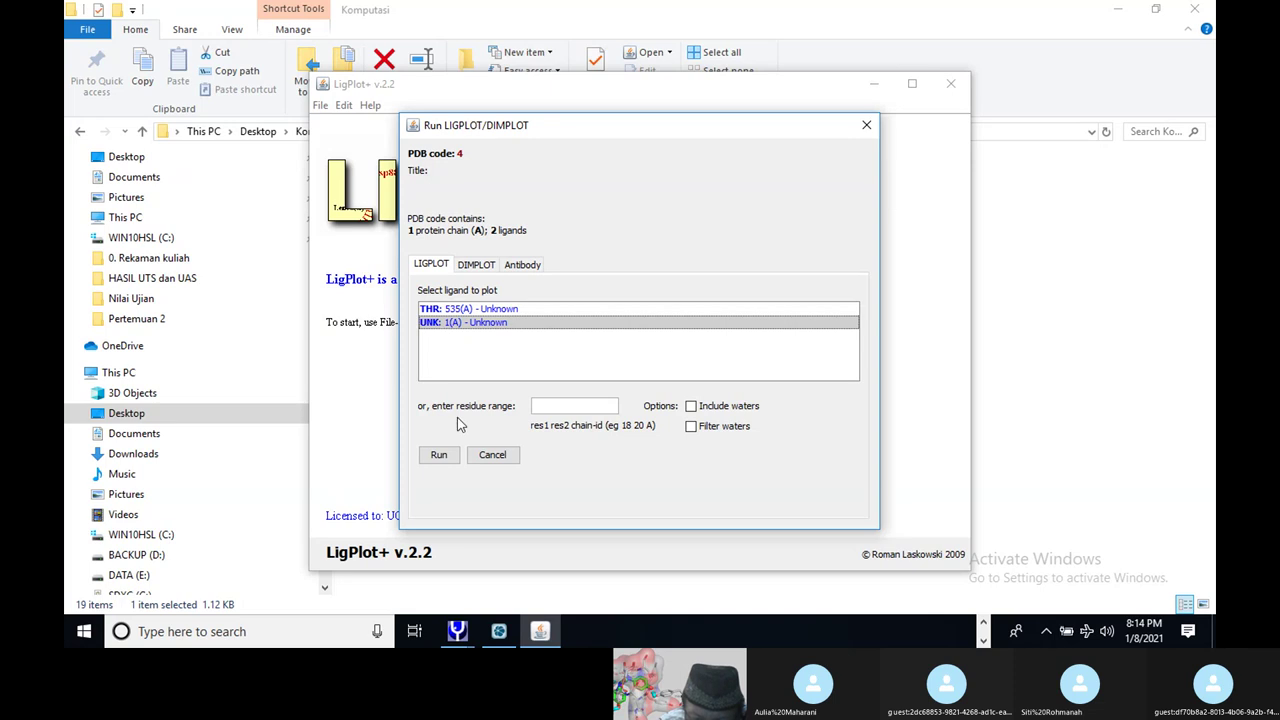
{"action": "left_click", "coordinate": [439, 455]}
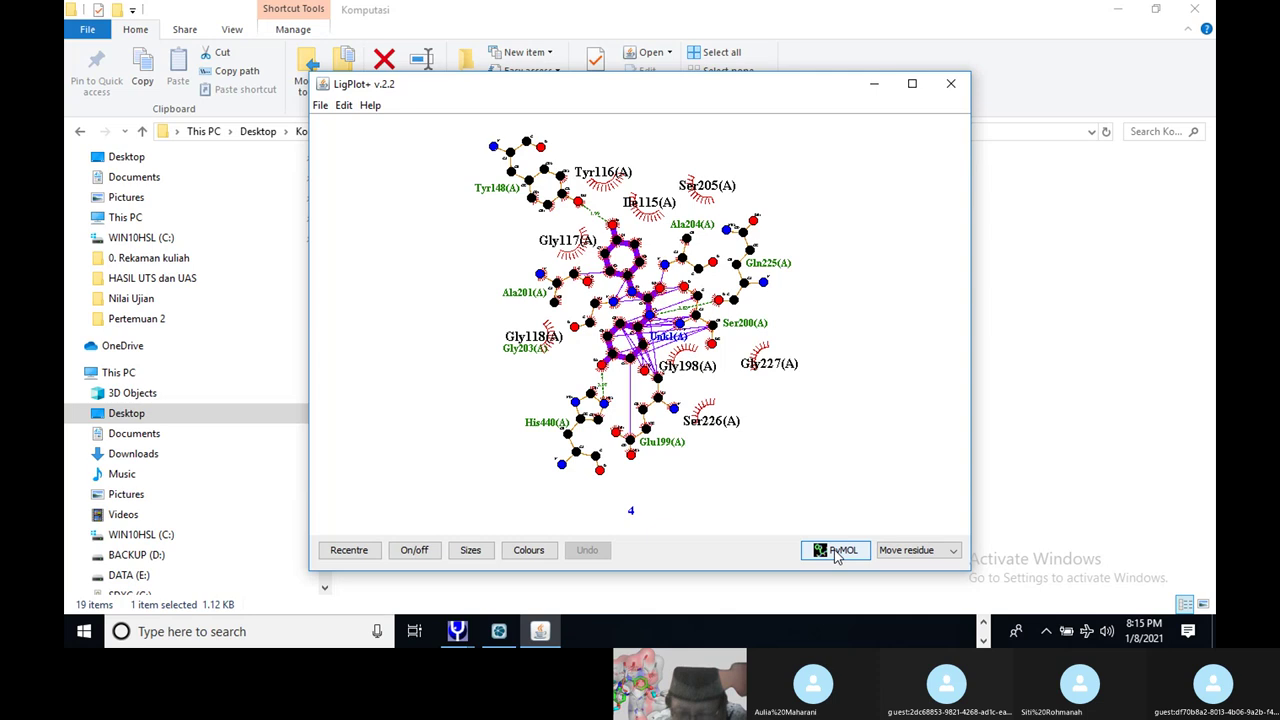
Check the PyMOL executable path in the program paths settings without changing anything
{"action": "left_click", "coordinate": [345, 108]}
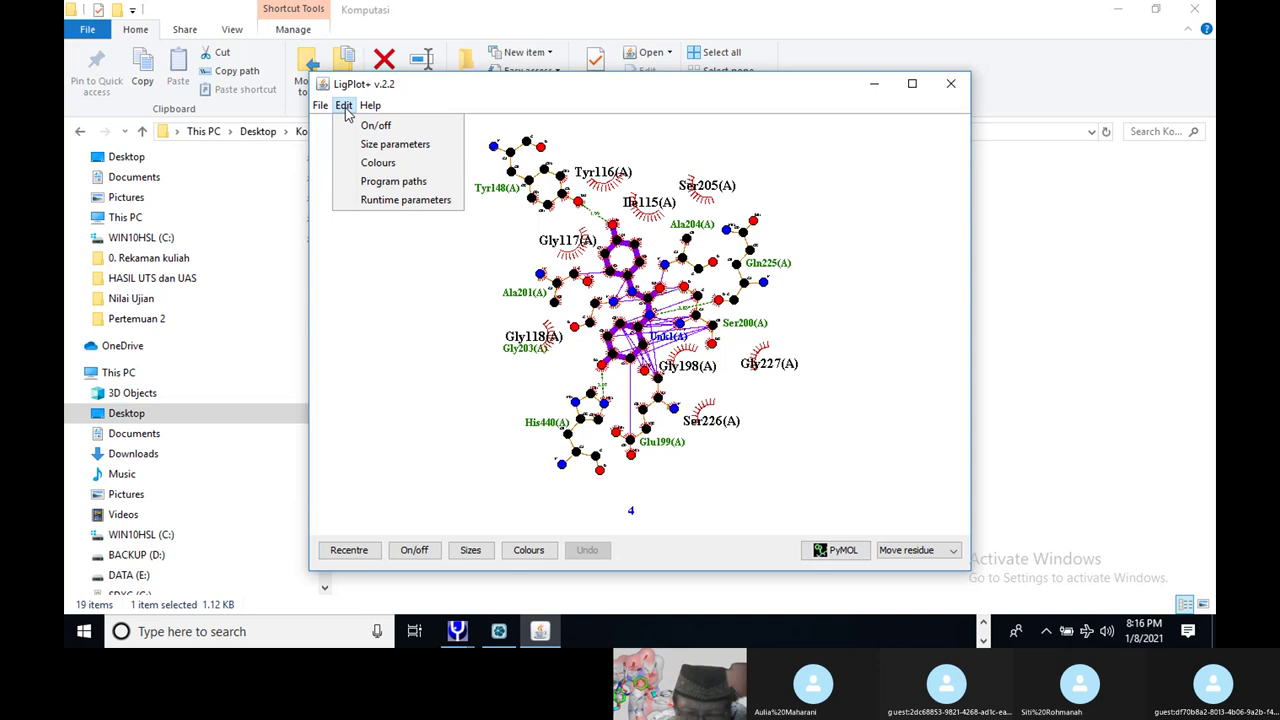
{"action": "left_click", "coordinate": [396, 185]}
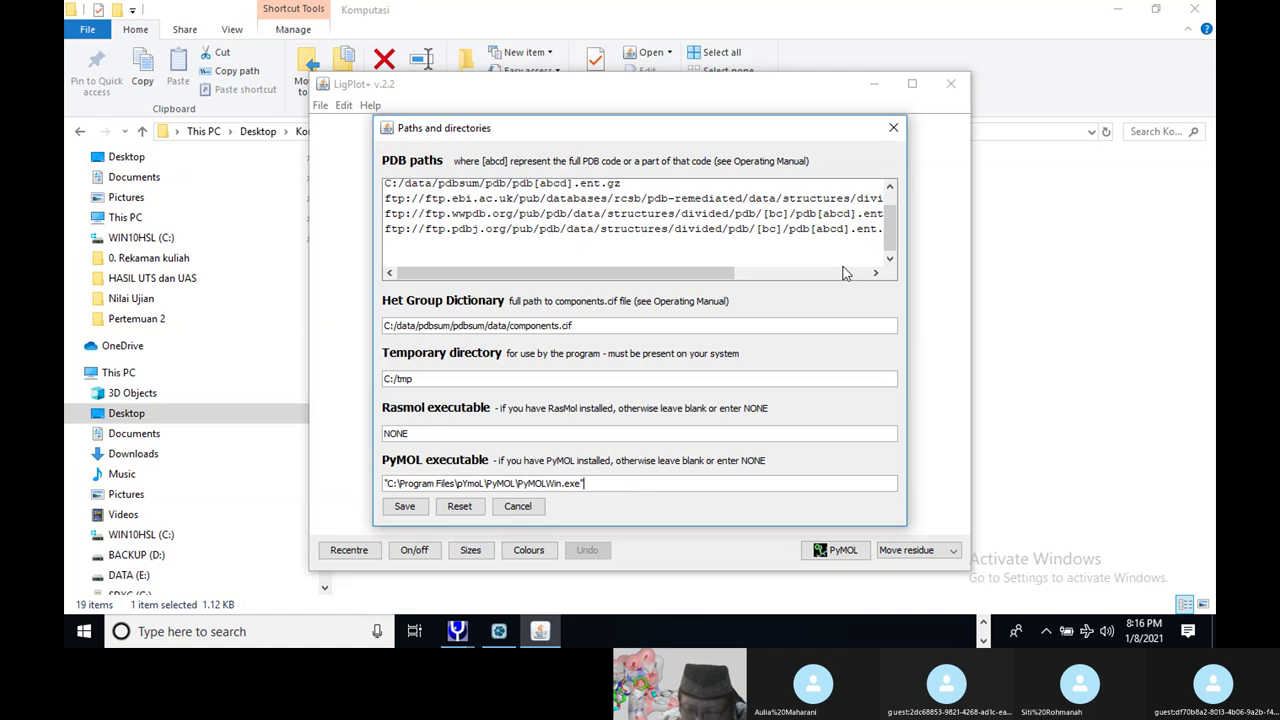
{"action": "left_click", "coordinate": [893, 131]}
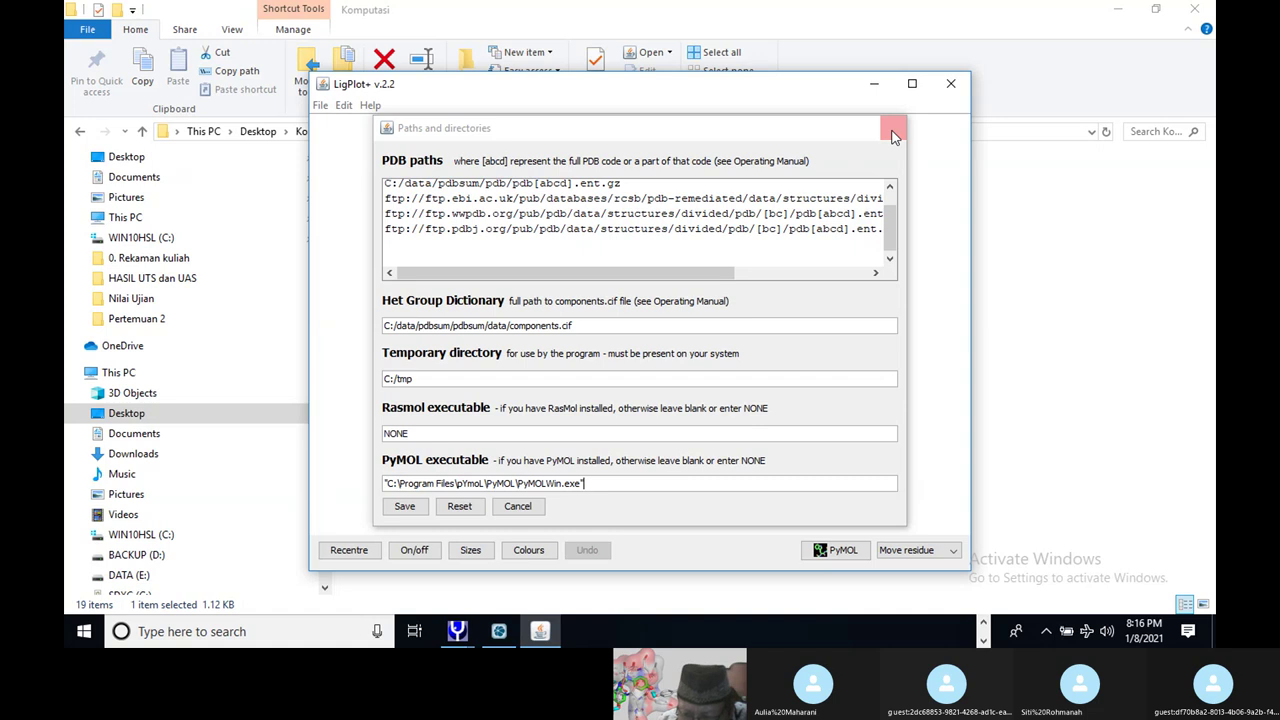
Switch to PyMOL by sending it the LIGPLOT interaction diagram, and maximize the PyMOL Viewer window
{"action": "left_click", "coordinate": [842, 551]}
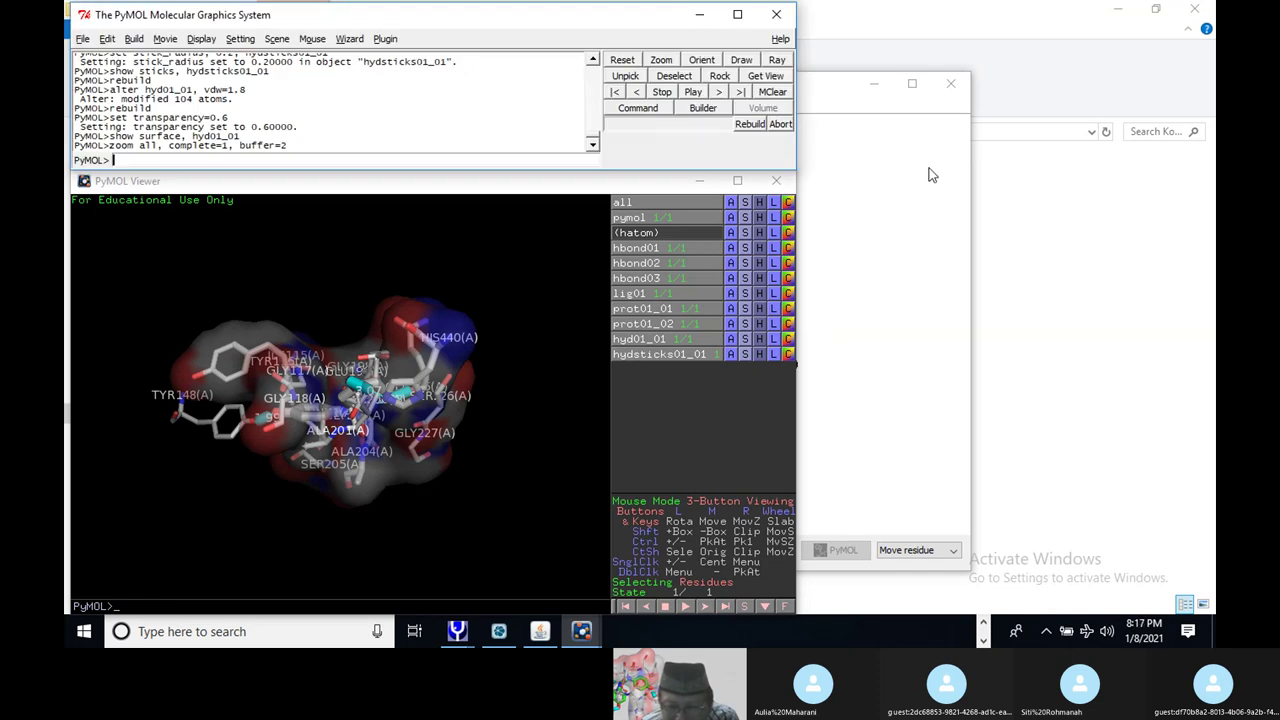
{"action": "left_click", "coordinate": [738, 181]}
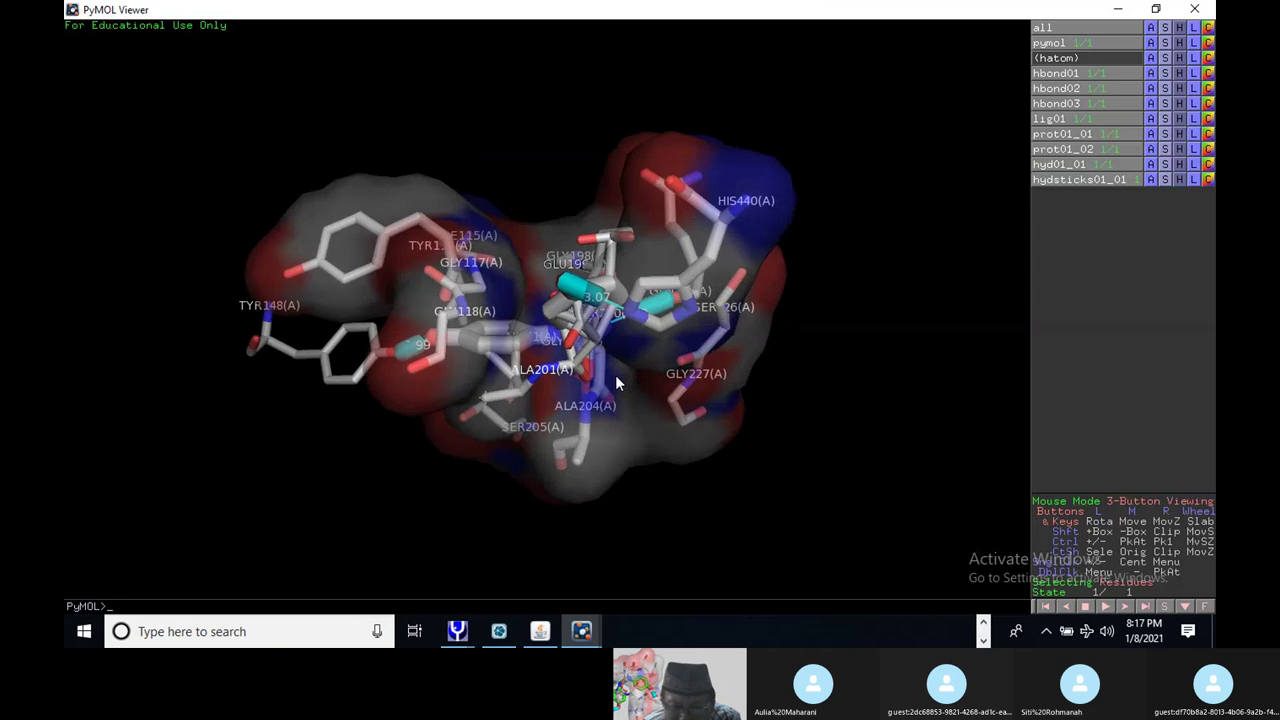
Select the ligand UNK1(A) in the 3D structure and colour it by element with green carbons
{"action": "left_click_drag", "start_coordinate": [598, 416], "coordinate": [671, 409]}
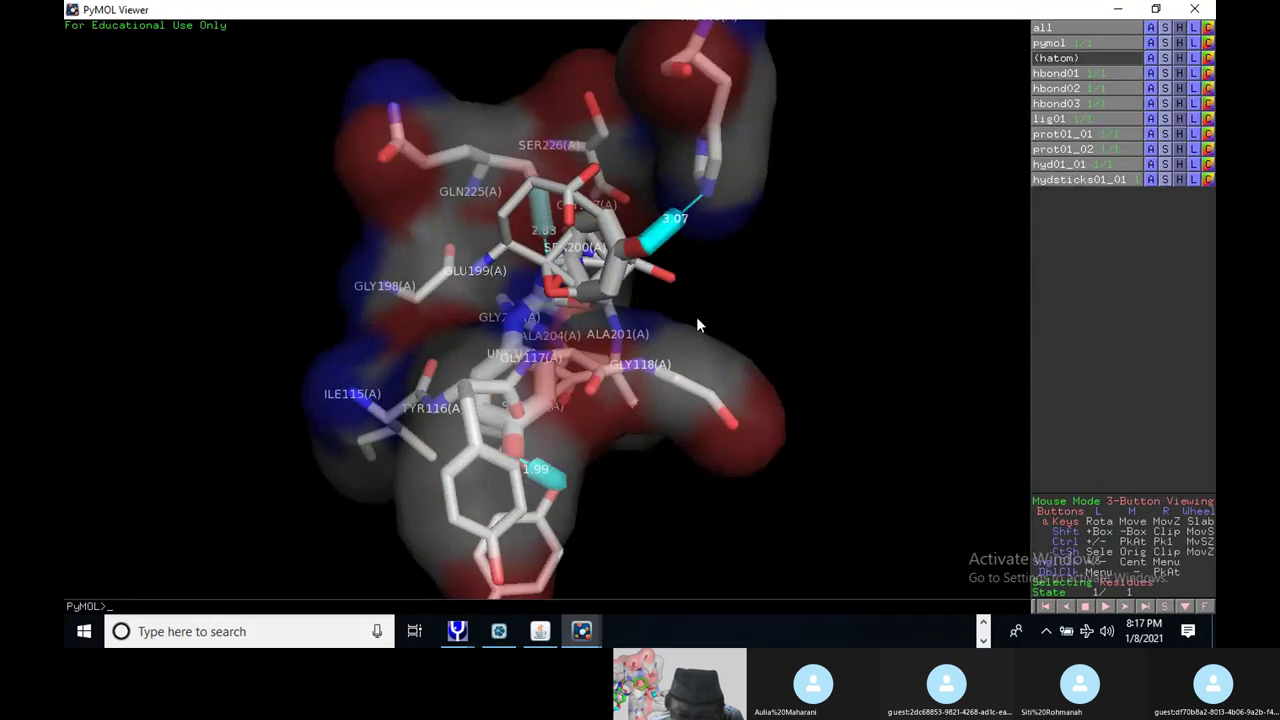
{"action": "left_click_drag", "start_coordinate": [729, 309], "coordinate": [808, 354]}
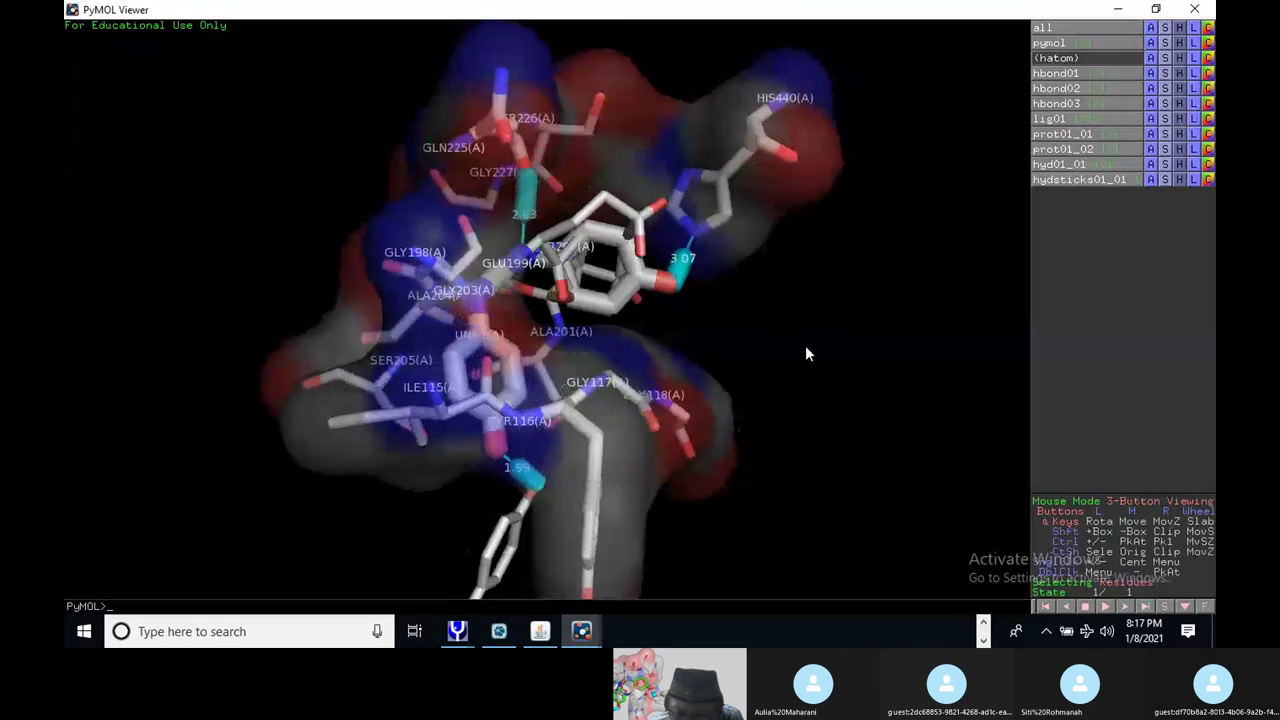
{"action": "left_click", "coordinate": [610, 305]}
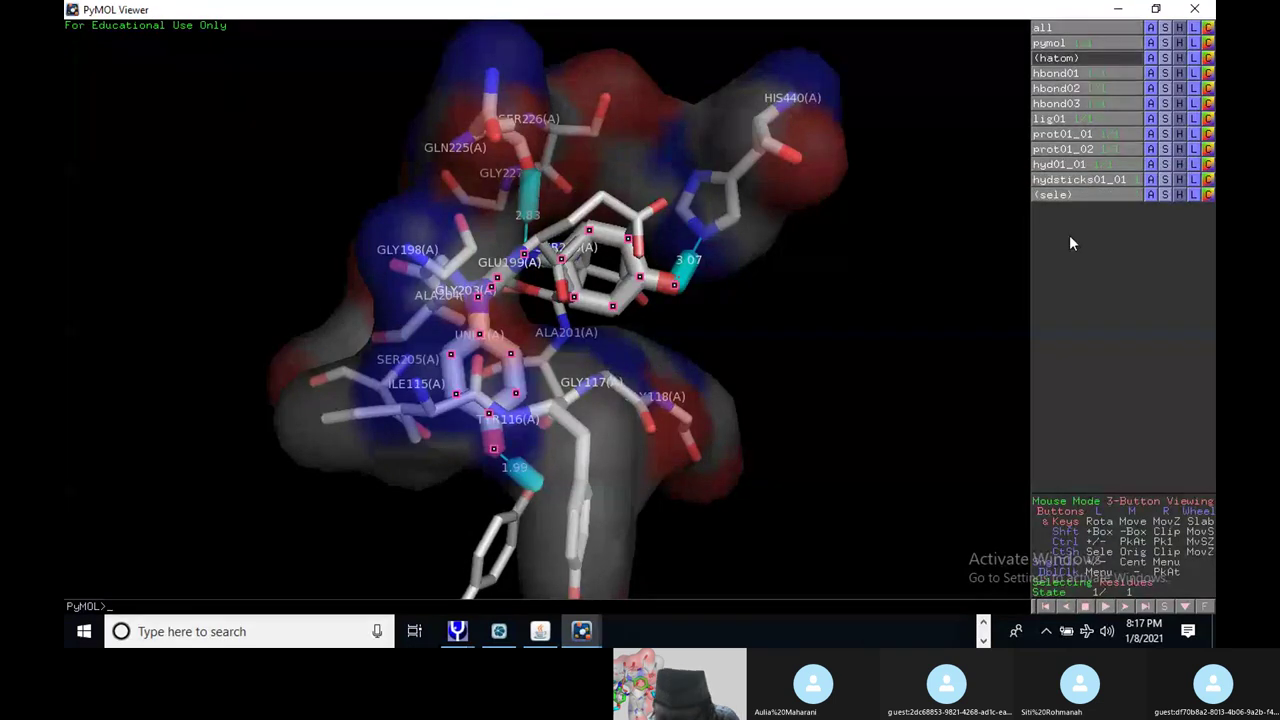
{"action": "left_click", "coordinate": [1207, 194]}
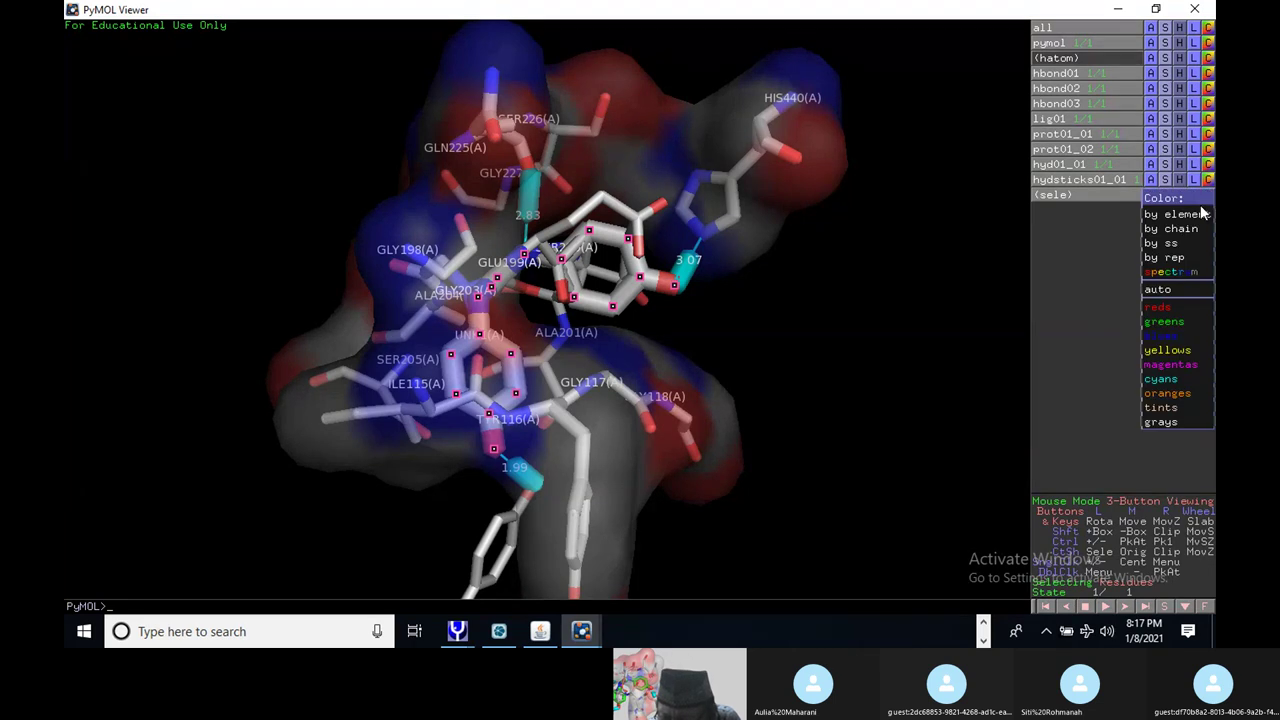
{"action": "mouse_move", "coordinate": [1203, 214]}
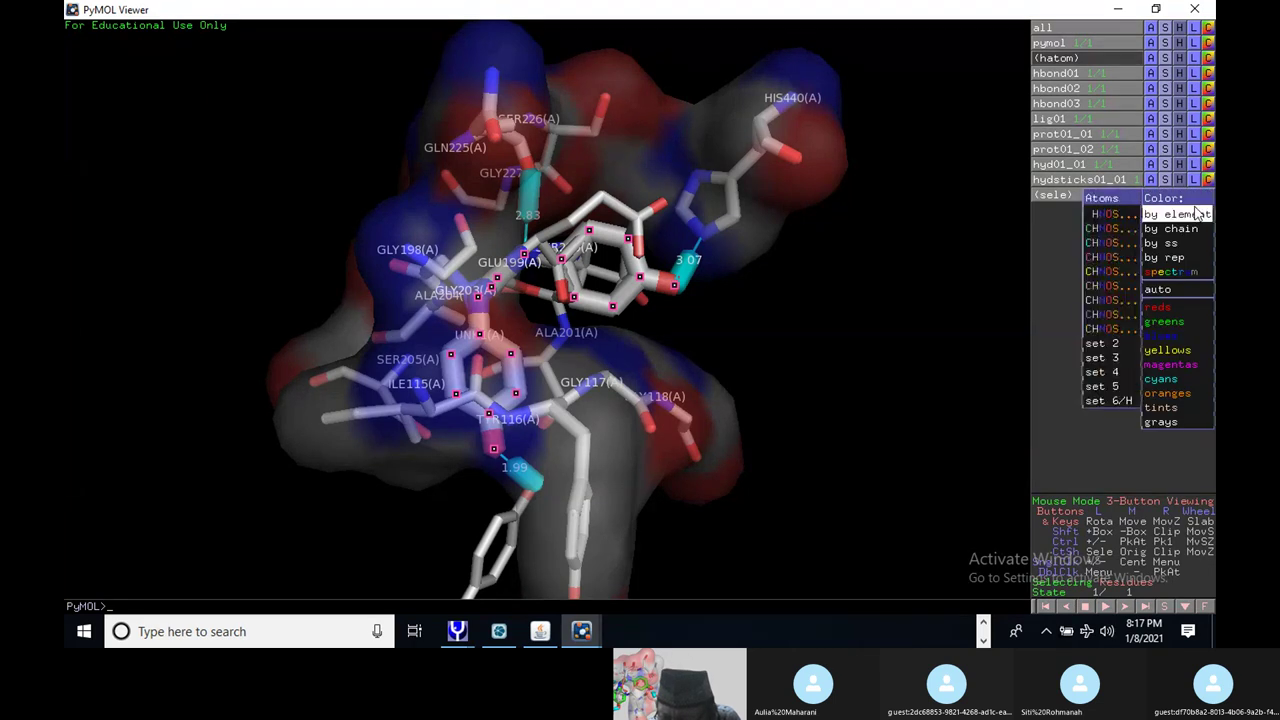
{"action": "left_click", "coordinate": [1110, 229]}
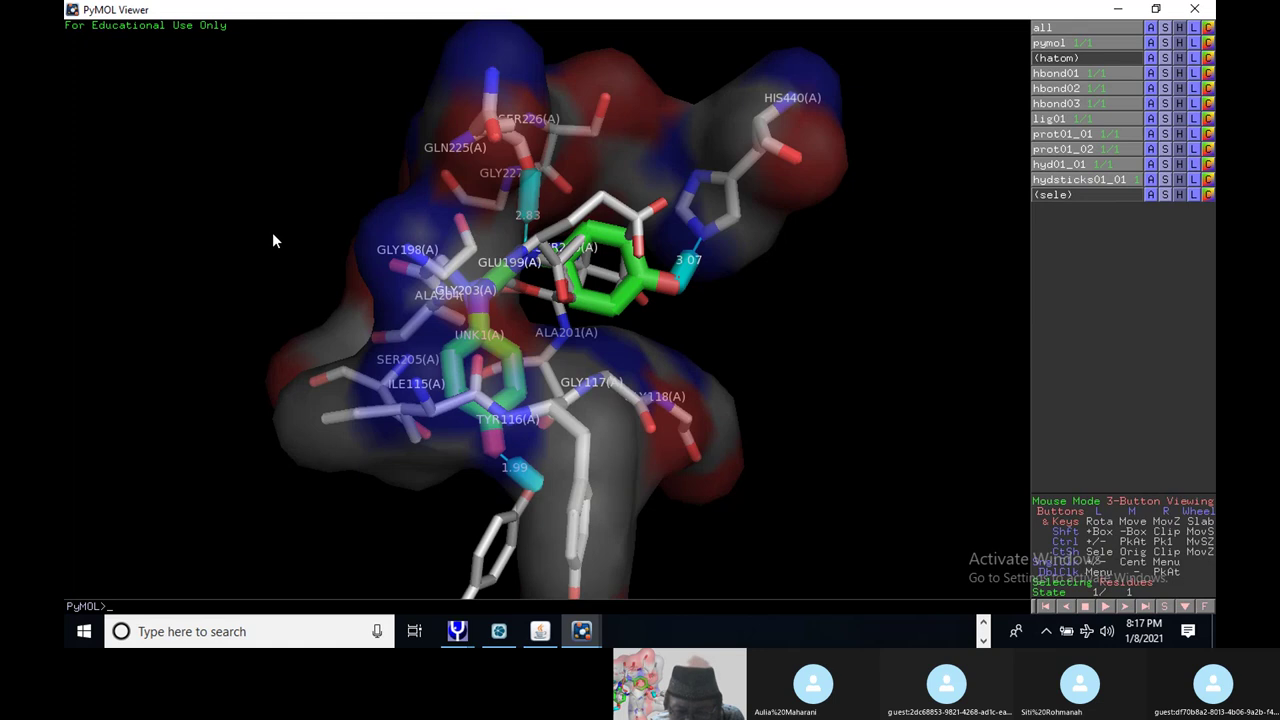
Display the residue sequences above the 3D protein-ligand structure
{"action": "left_click_drag", "start_coordinate": [273, 240], "coordinate": [575, 355]}
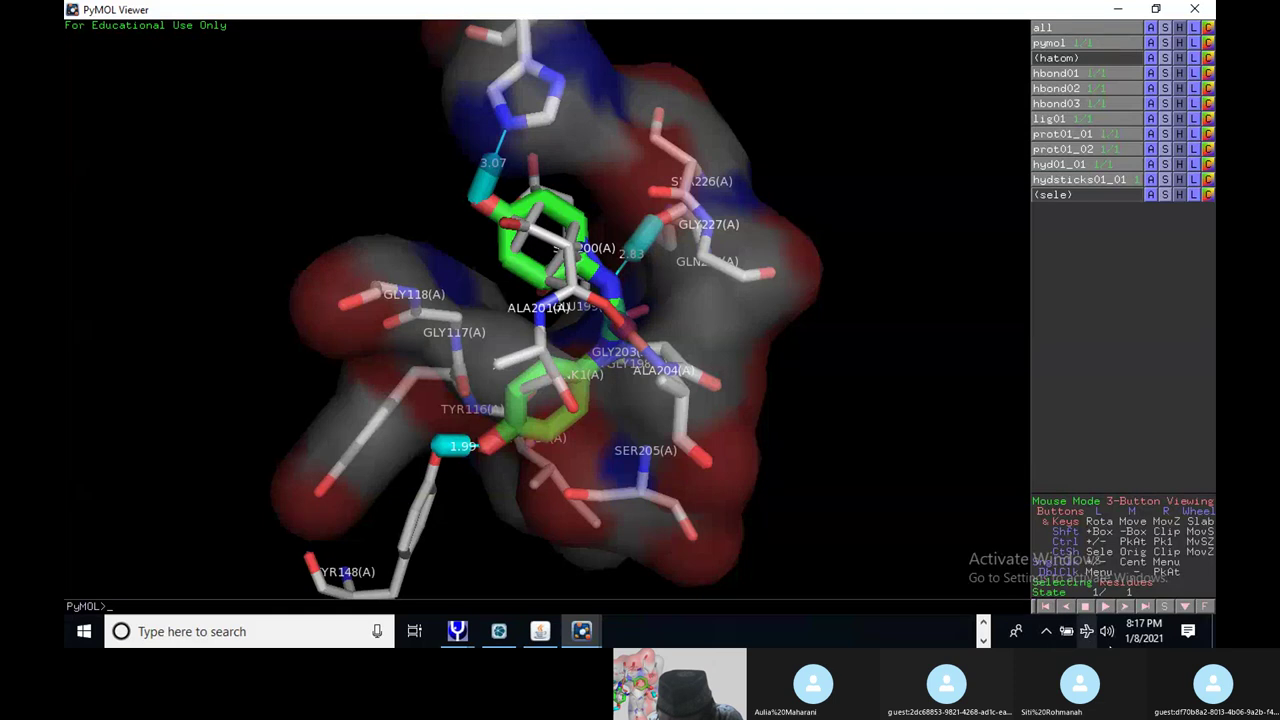
{"action": "left_click", "coordinate": [1166, 607]}
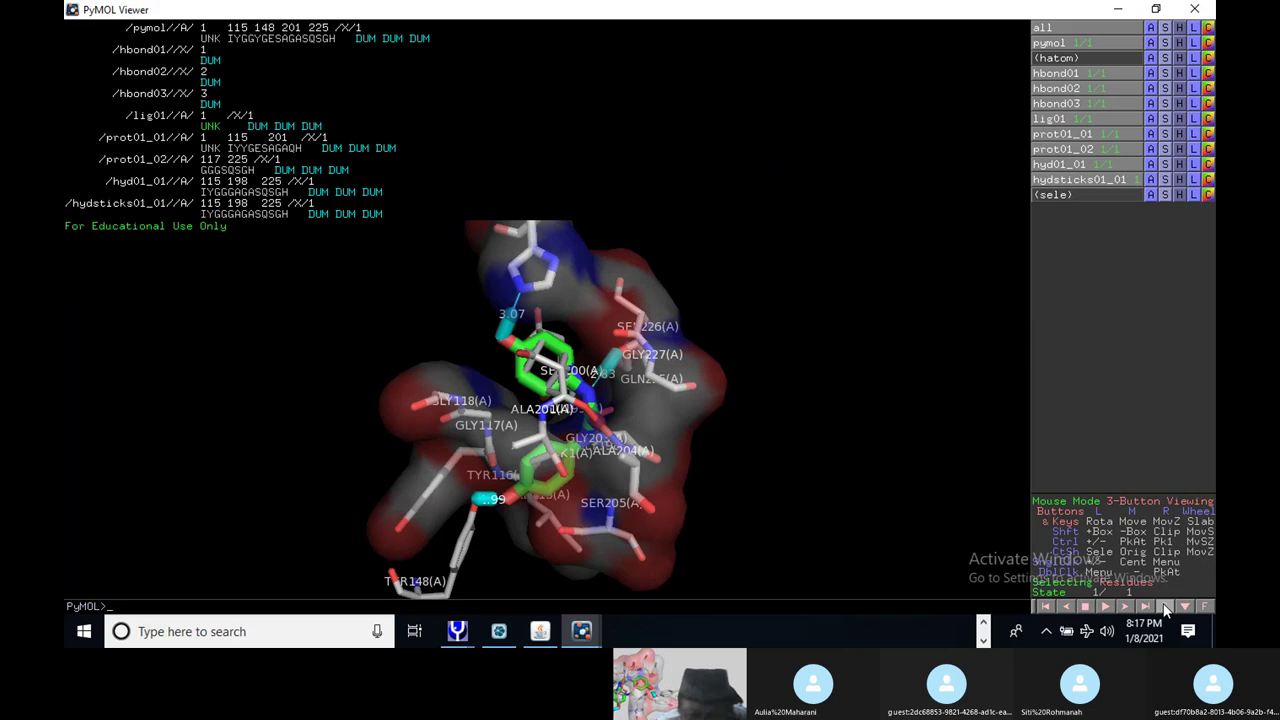